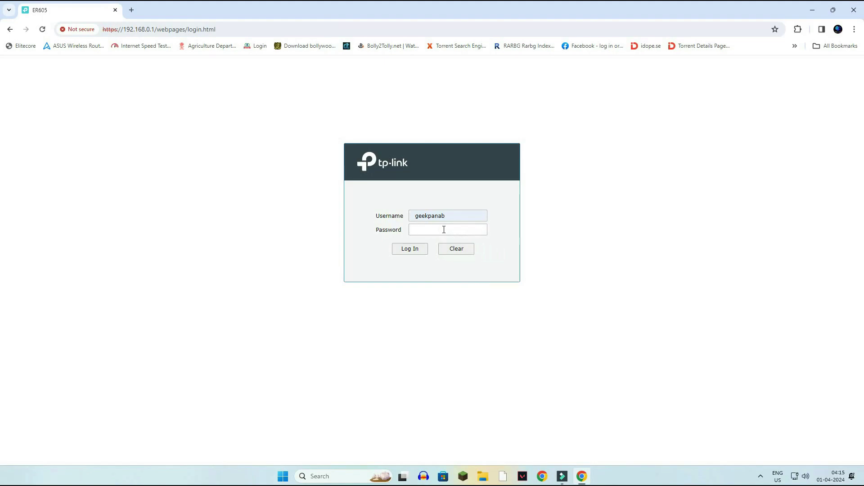
# Step: Enter the account password and log in to the router's management page
pyautogui.write('••')
pyautogui.click(409, 245)
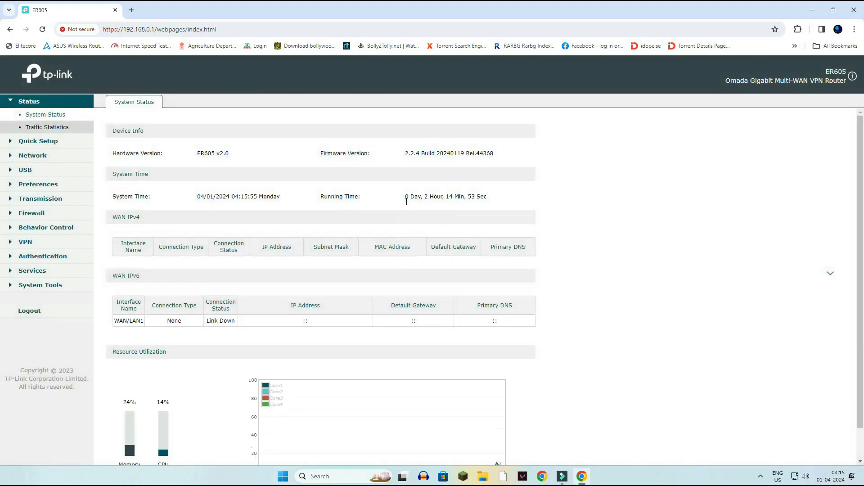
# Step: Examine the hardware version, WAN connection details and resource utilization in the router's system status
pyautogui.moveTo(235, 156); pyautogui.dragTo(200, 154)
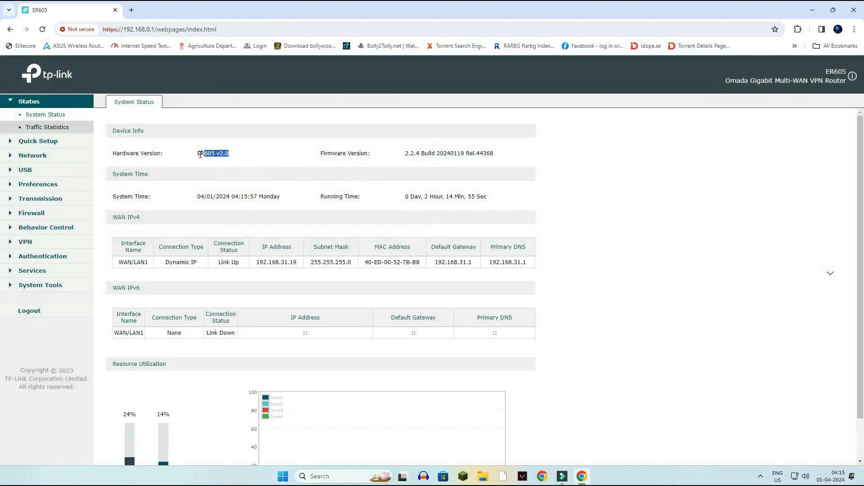
pyautogui.click(249, 166)
pyautogui.scroll(-1, 224, 270)
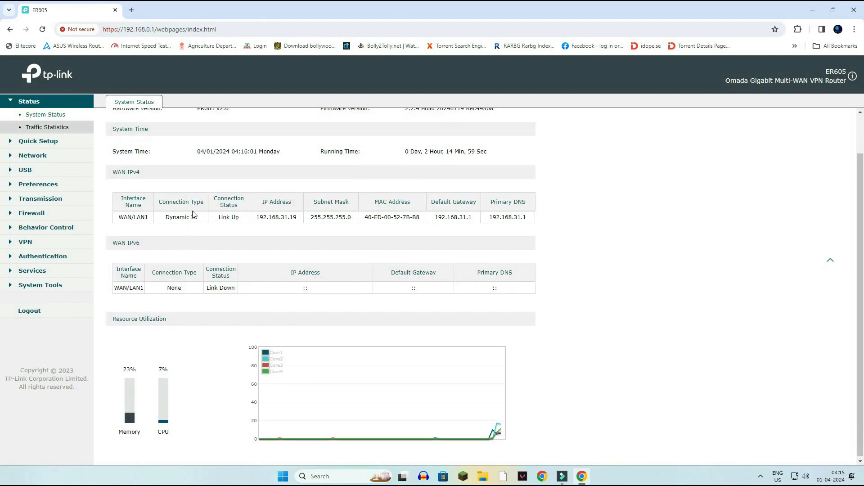
# Step: Review the network's WAN mode port options and the WAN/LAN1 connection configuration, leaving the WAN port unselected
pyautogui.click(12, 155)
pyautogui.click(32, 143)
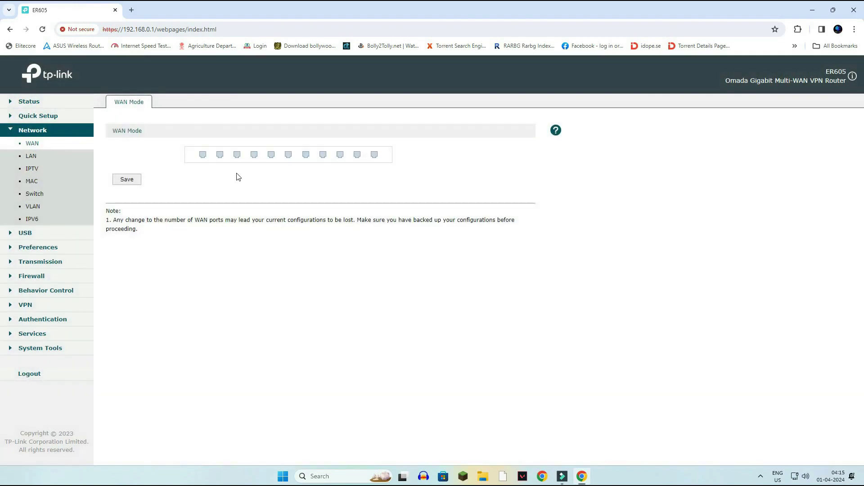
pyautogui.click(182, 102)
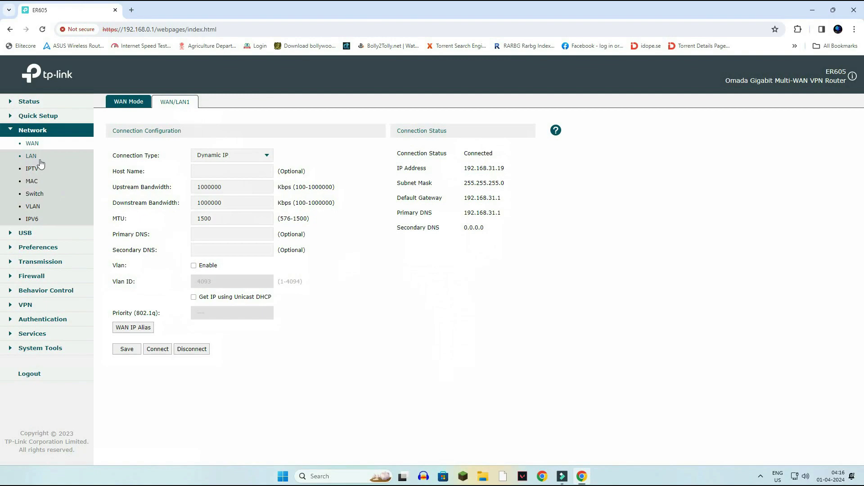
pyautogui.click(130, 102)
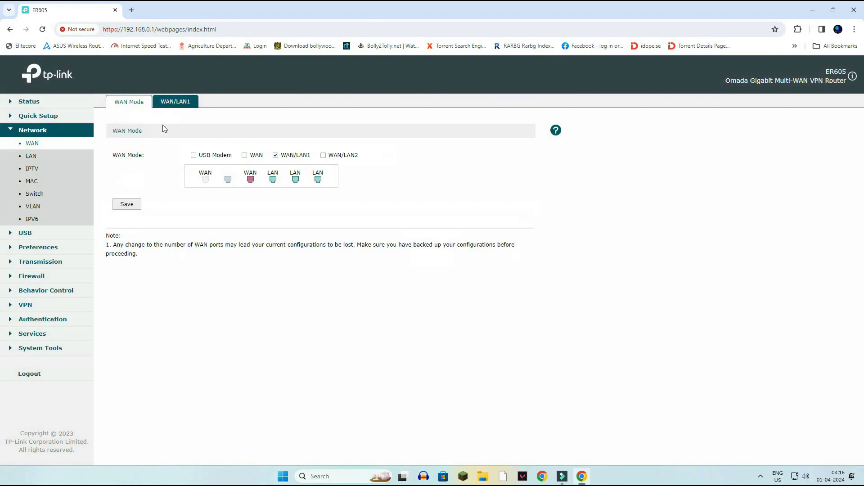
pyautogui.click(245, 156)
pyautogui.click(246, 158)
# Step: Inspect the LAN's DHCP client list and refresh it
pyautogui.click(30, 157)
pyautogui.click(152, 103)
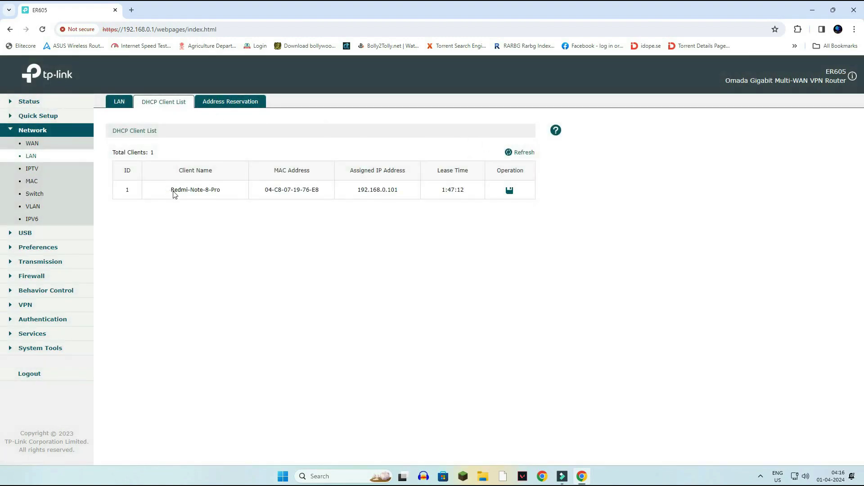
pyautogui.moveTo(174, 193); pyautogui.dragTo(226, 197)
pyautogui.click(278, 209)
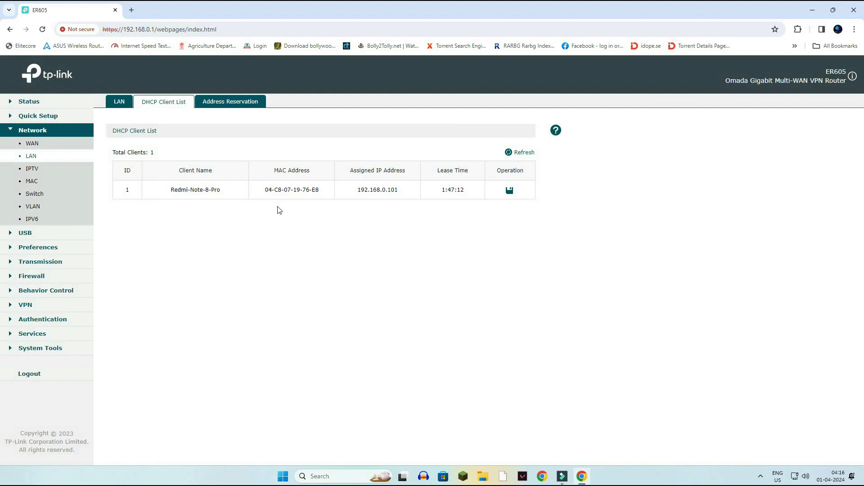
pyautogui.click(509, 153)
# Step: Look through the network's IPTV, MAC, switch port mirroring and VLAN settings
pyautogui.click(36, 170)
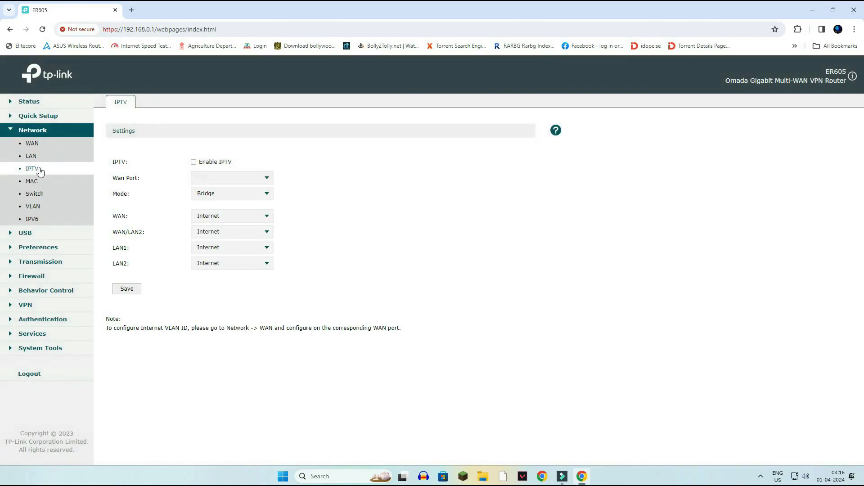
pyautogui.click(31, 182)
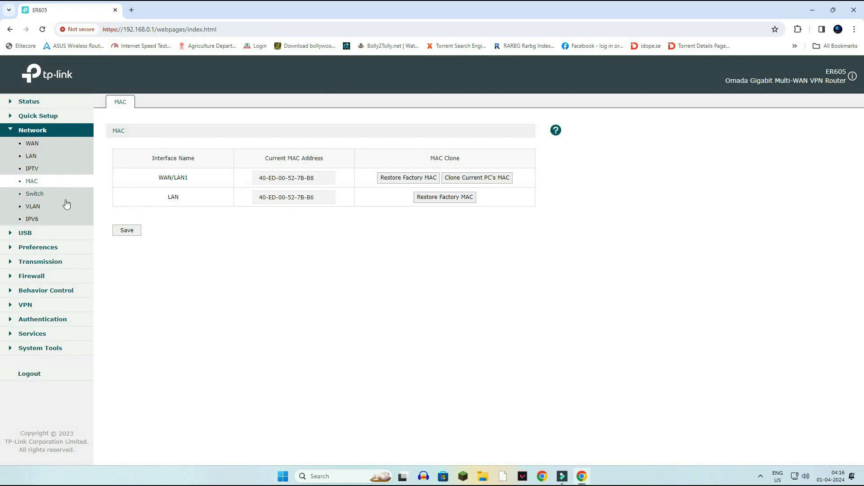
pyautogui.click(39, 195)
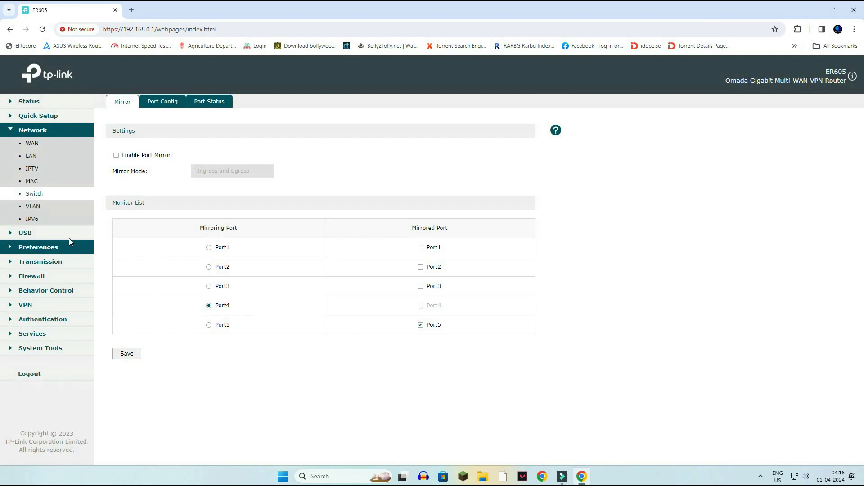
pyautogui.click(38, 210)
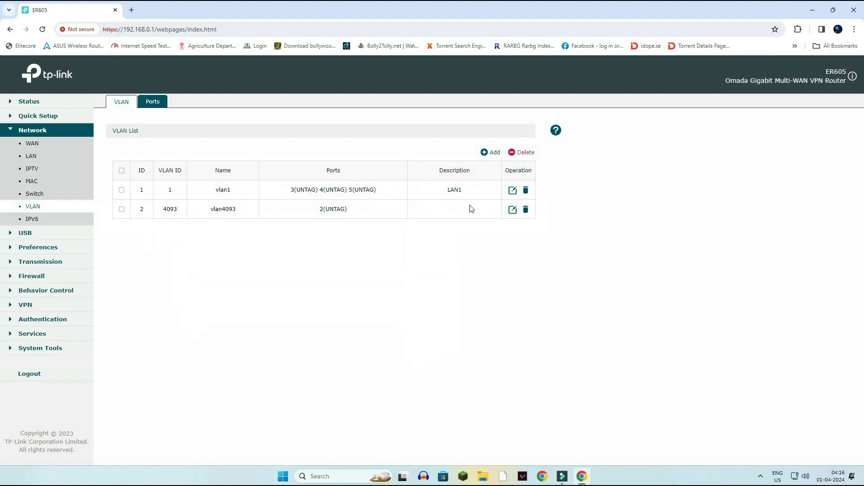
# Step: Check the Internet connection types offered for IPv6 on WAN/LAN1, and save the port with IPv6 disabled
pyautogui.click(33, 219)
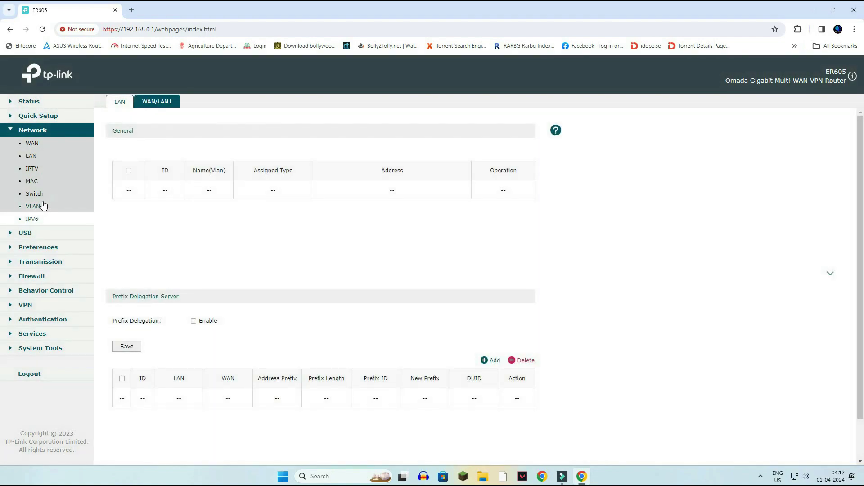
pyautogui.click(167, 102)
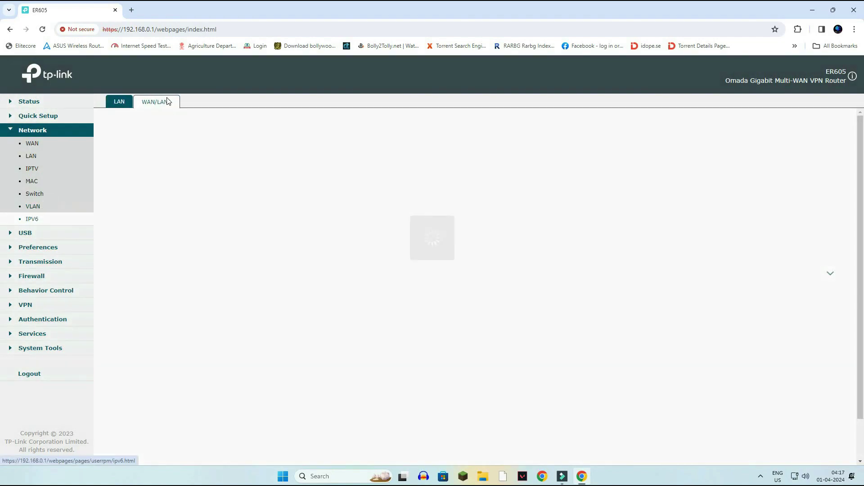
pyautogui.click(212, 154)
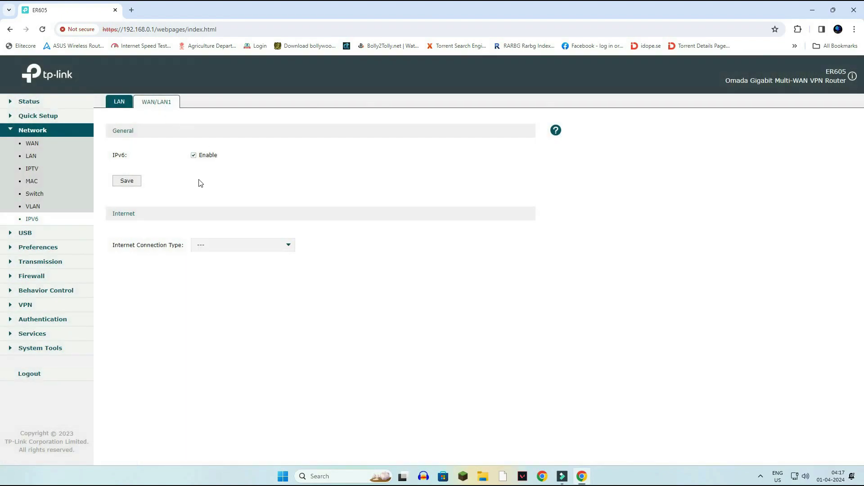
pyautogui.click(241, 247)
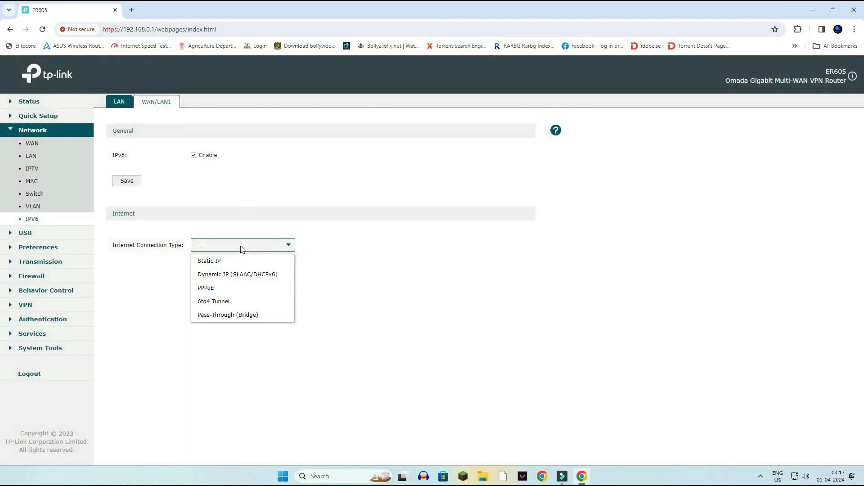
pyautogui.click(314, 230)
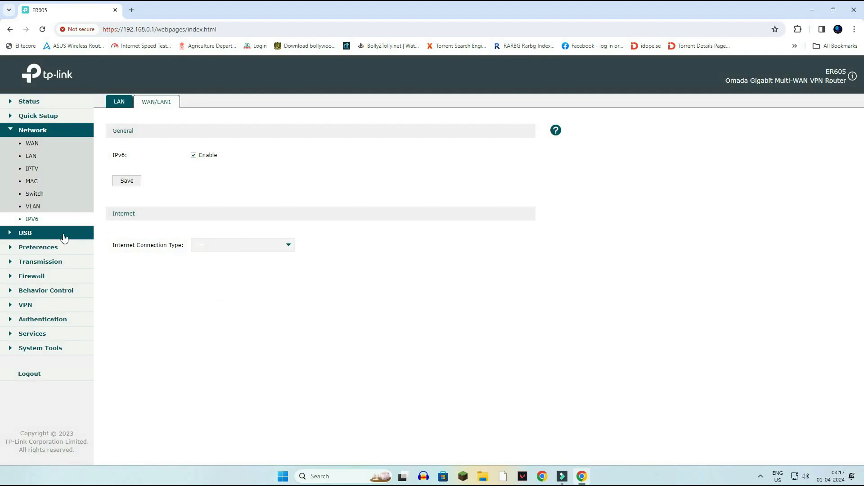
pyautogui.click(193, 157)
pyautogui.click(127, 182)
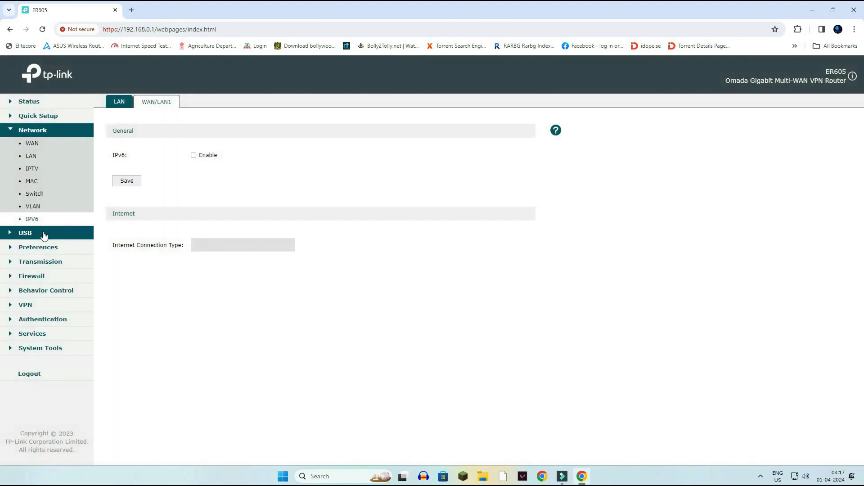
# Step: Review the USB modem settings and the USB storage backup and restore options
pyautogui.click(32, 233)
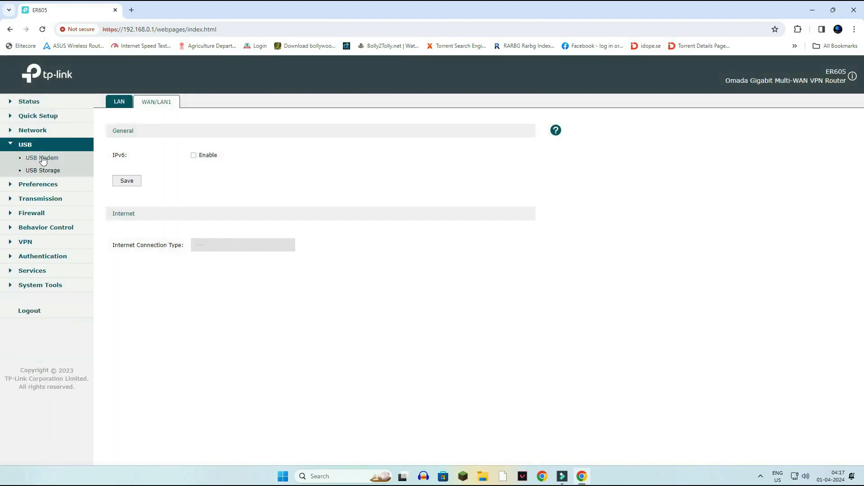
pyautogui.click(43, 158)
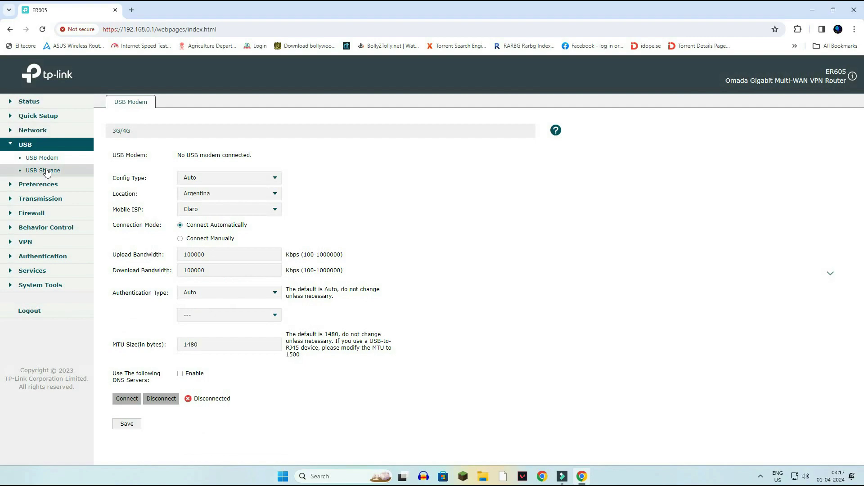
pyautogui.click(47, 171)
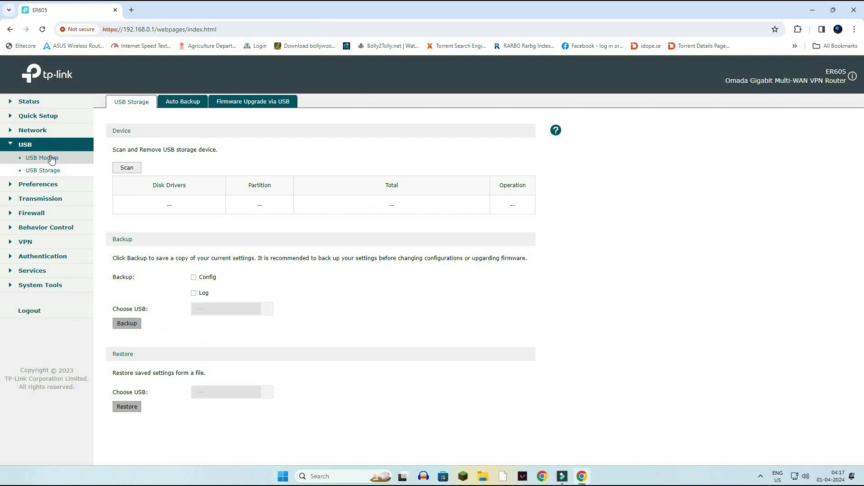
# Step: Examine the IP group preferences with their help text, and the VPN IP pool, service type and location group lists
pyautogui.click(34, 185)
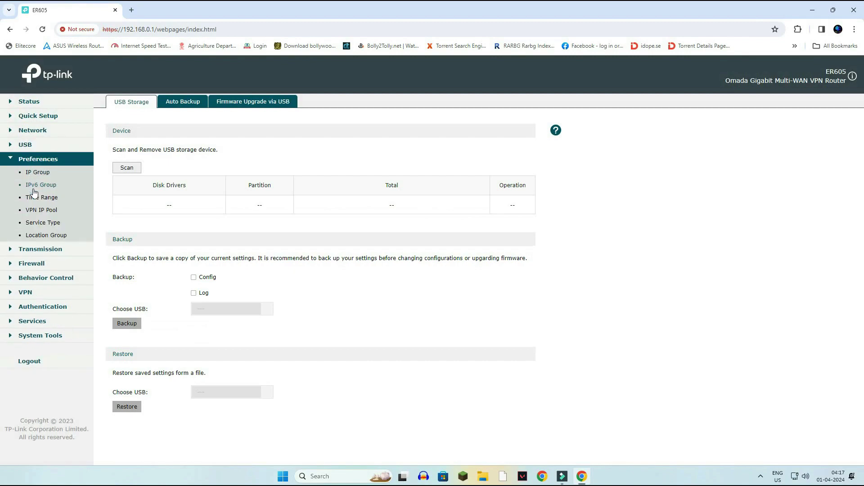
pyautogui.click(38, 175)
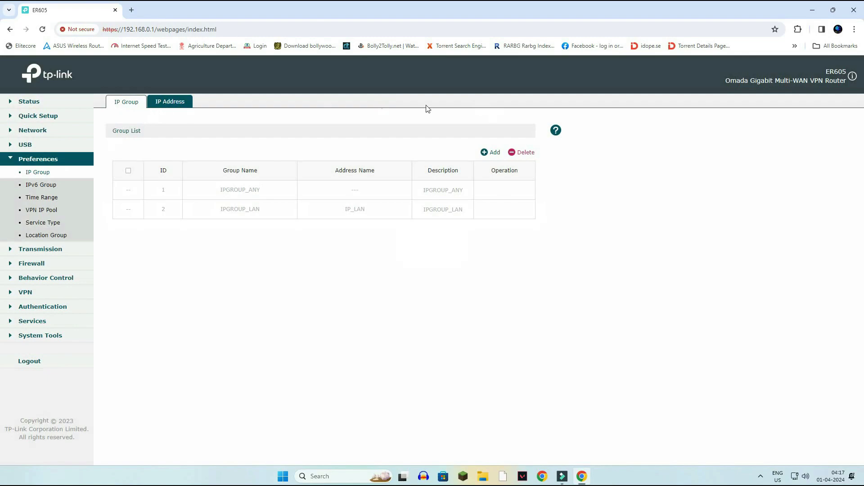
pyautogui.click(553, 134)
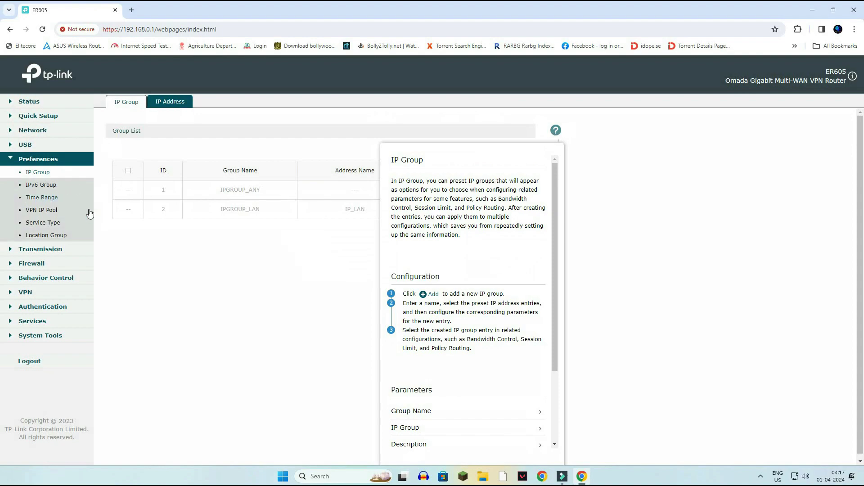
pyautogui.click(130, 248)
pyautogui.click(47, 210)
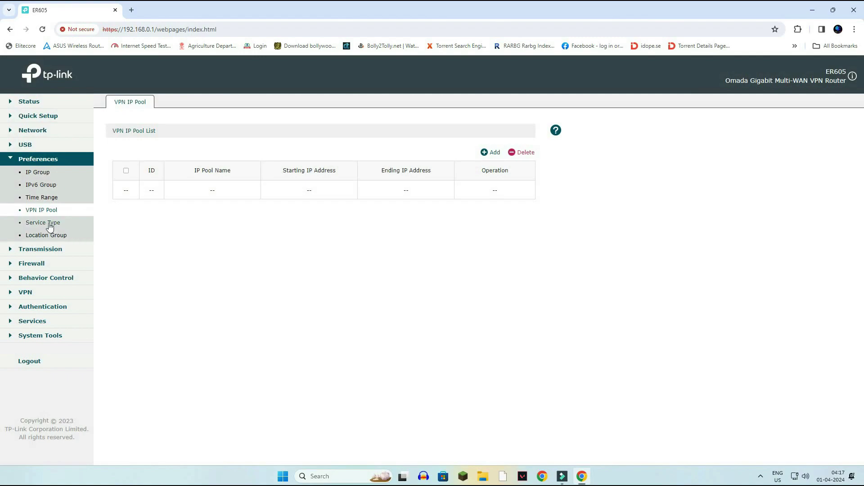
pyautogui.click(49, 226)
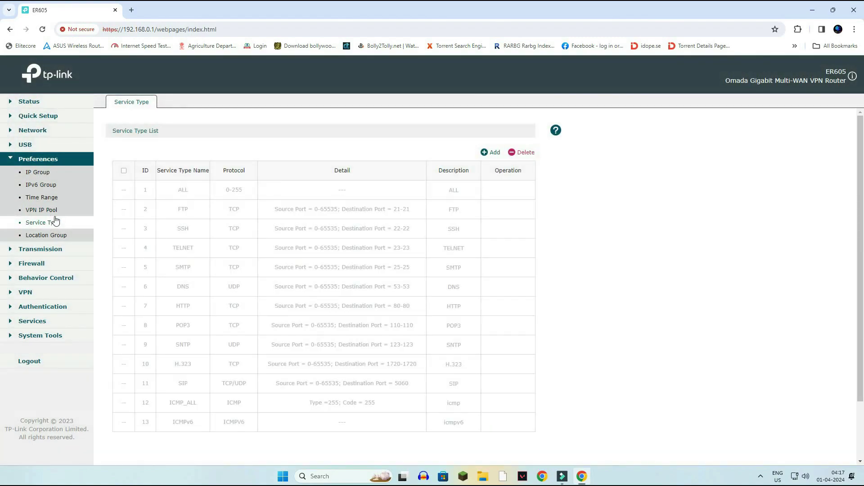
pyautogui.click(42, 237)
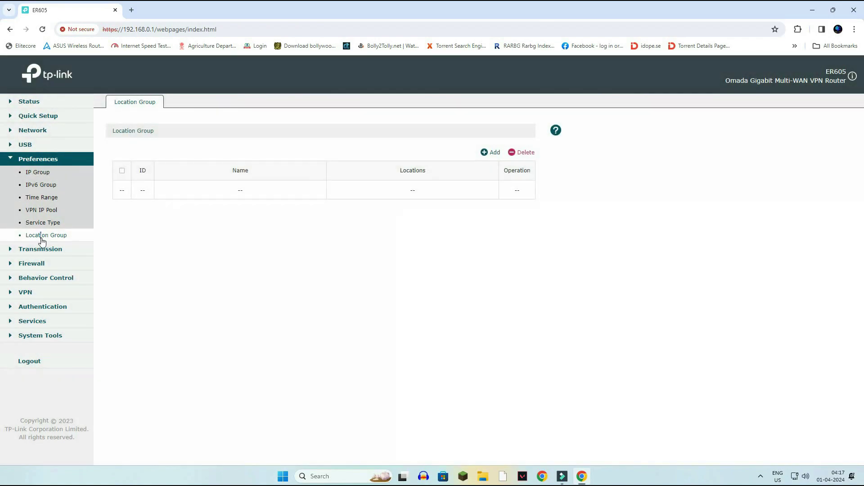
# Step: Look through the transmission settings for NAT, bandwidth control, quality of service and session limit
pyautogui.click(37, 254)
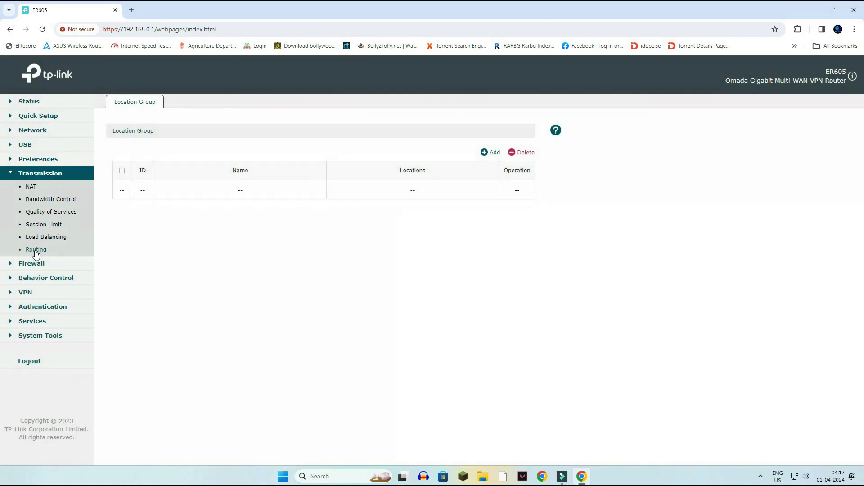
pyautogui.click(32, 188)
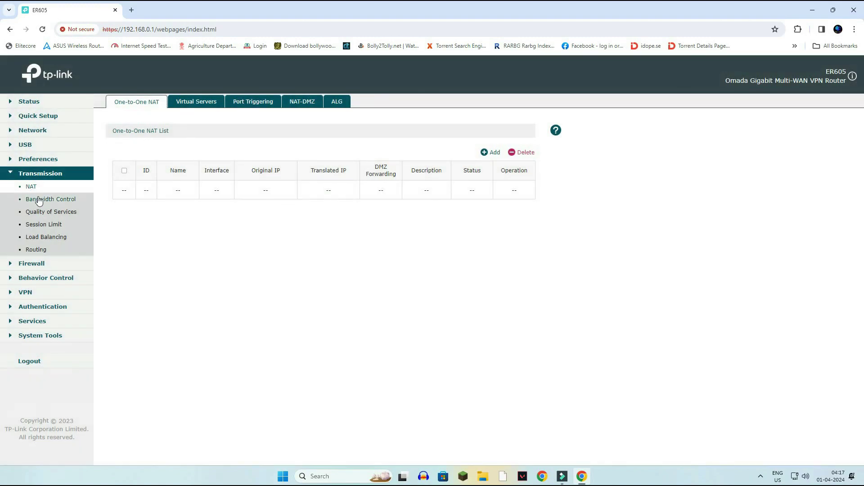
pyautogui.click(38, 199)
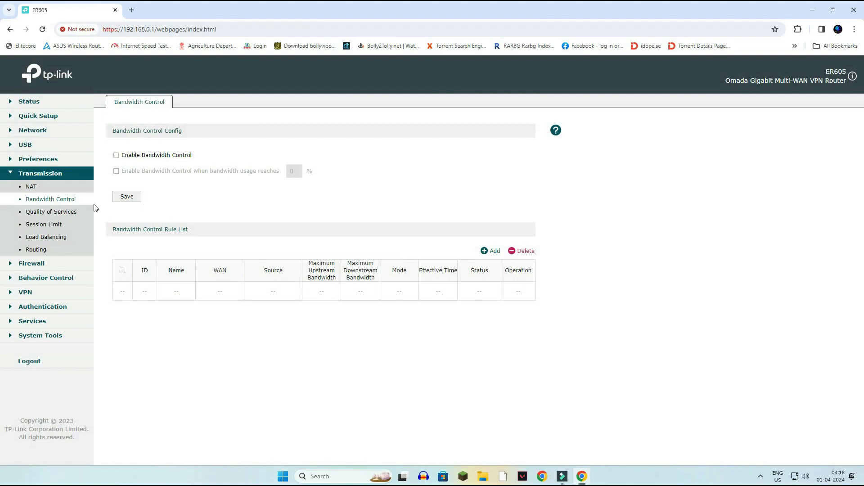
pyautogui.click(69, 213)
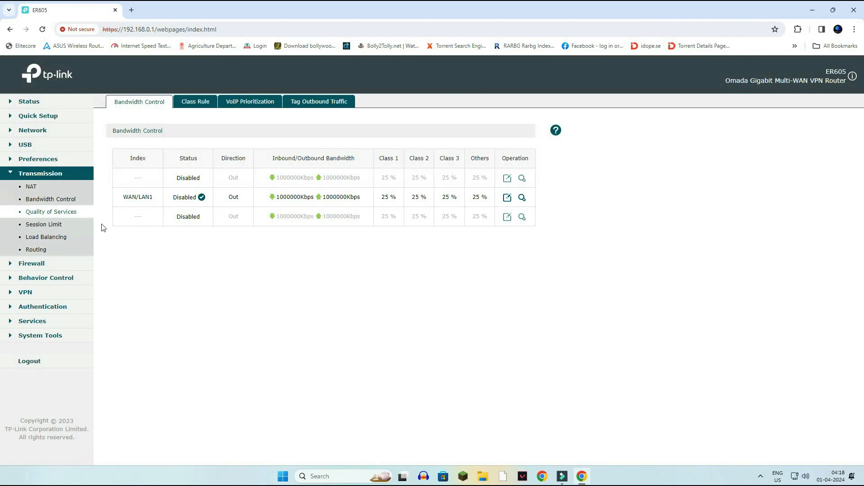
pyautogui.click(56, 225)
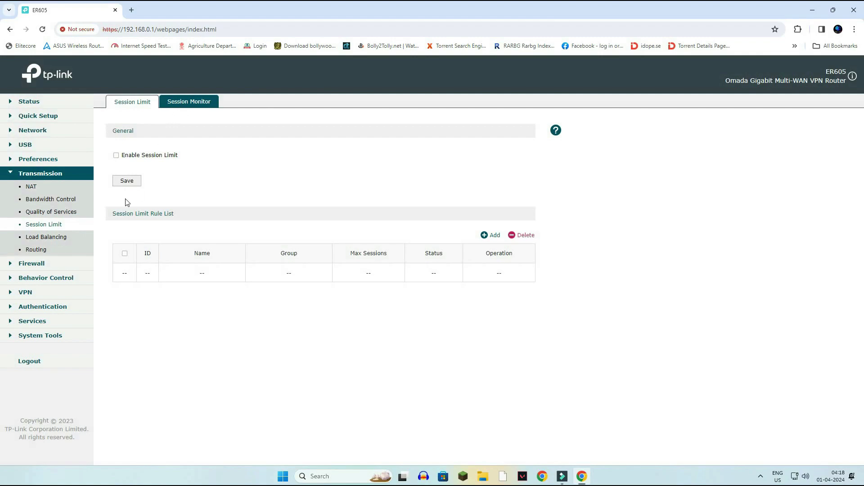
# Step: Review the load balancing basic settings, link backup rules and online detection status
pyautogui.click(42, 238)
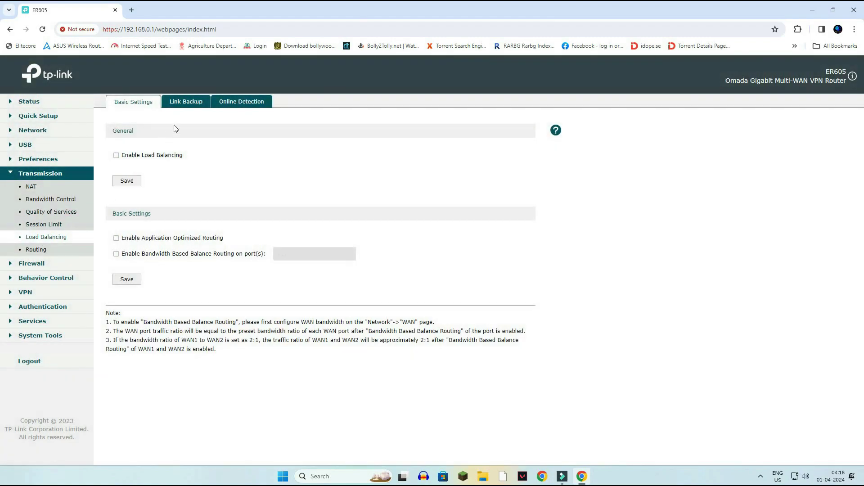
pyautogui.click(187, 102)
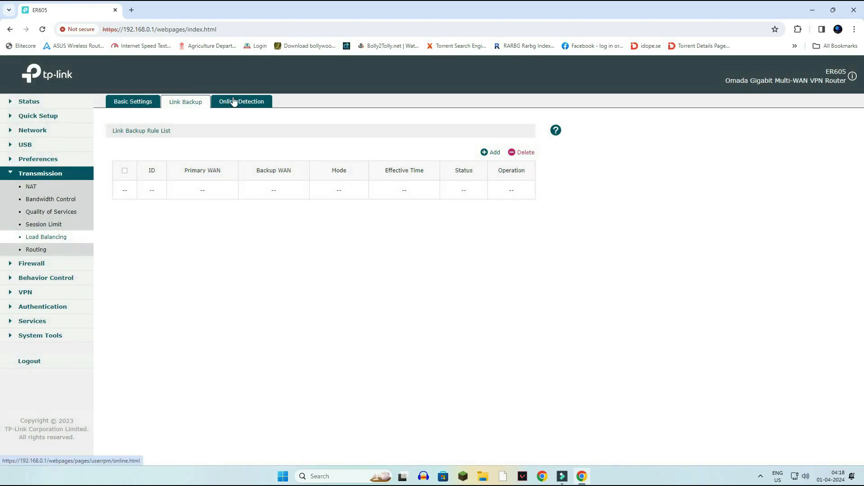
pyautogui.click(234, 101)
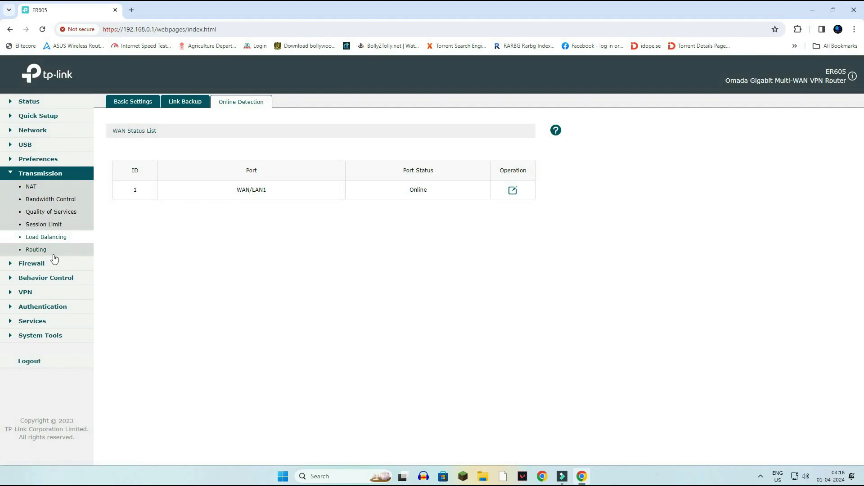
# Step: Look through the firewall settings for attack defense, MAC filtering, access control and application control
pyautogui.click(35, 265)
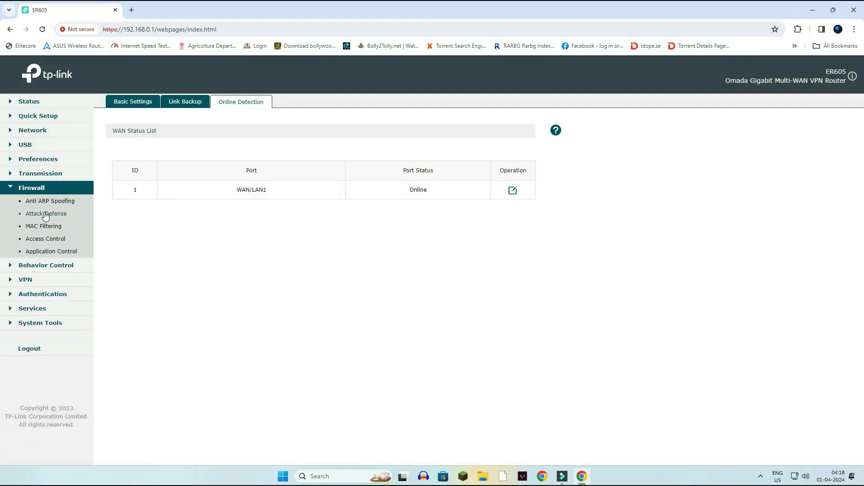
pyautogui.click(62, 214)
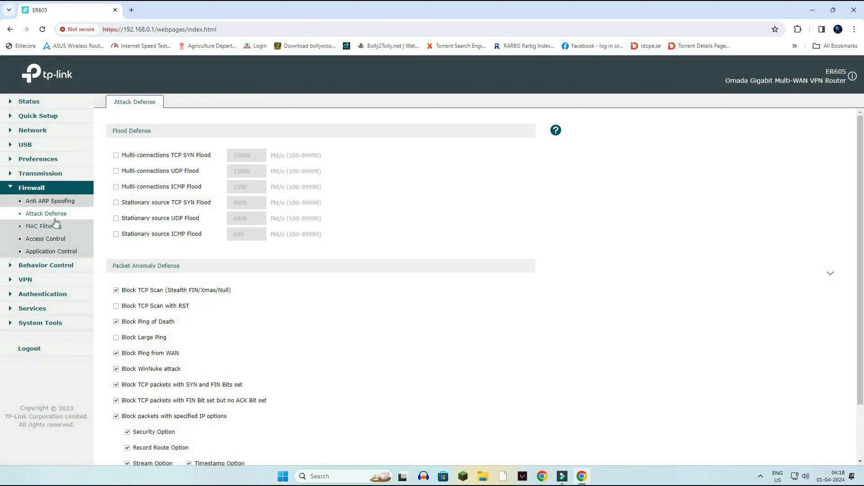
pyautogui.click(53, 228)
pyautogui.click(54, 239)
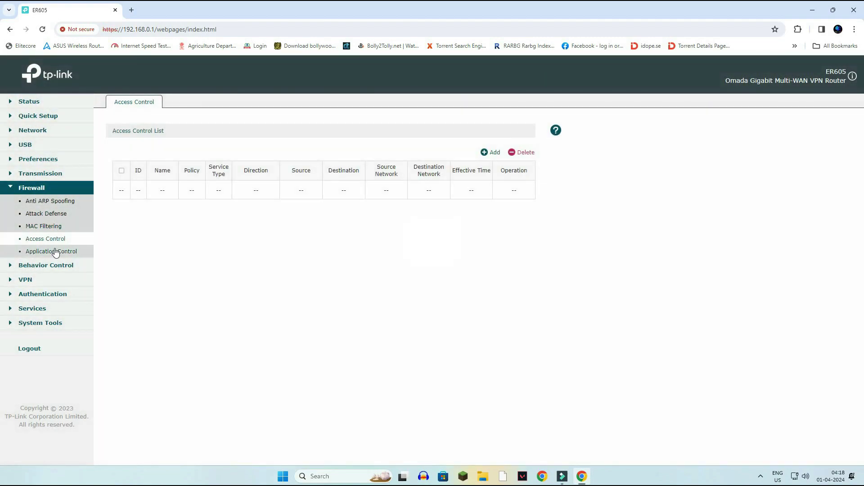
pyautogui.click(48, 262)
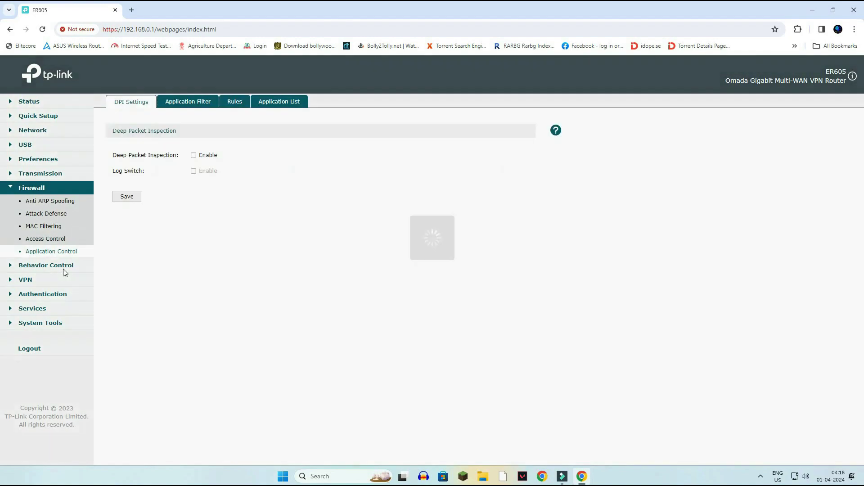
# Step: Review the web filtering and web security settings under behavior control
pyautogui.click(63, 267)
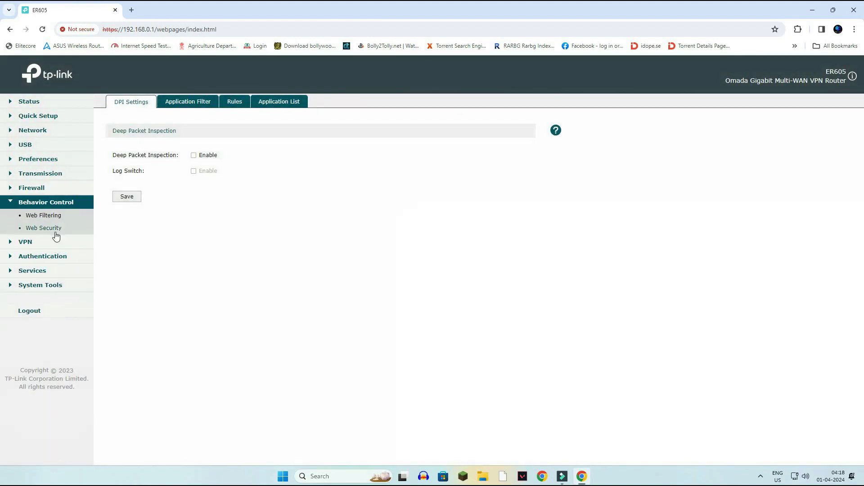
pyautogui.click(53, 217)
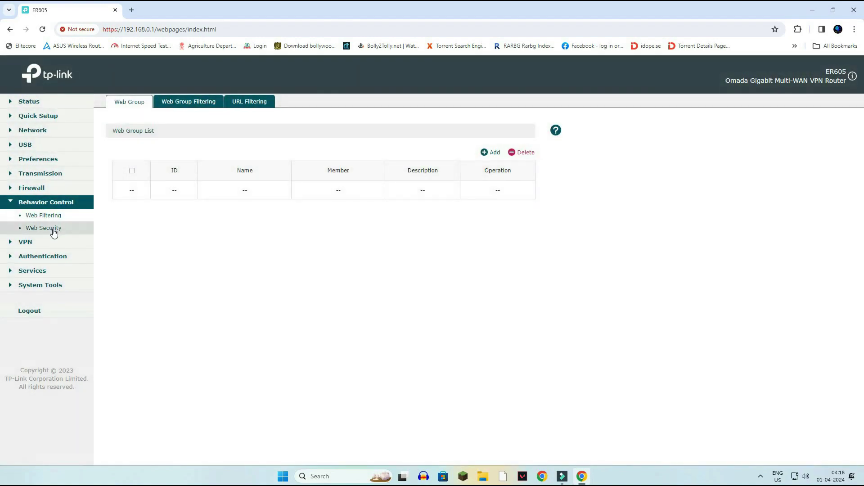
pyautogui.click(54, 231)
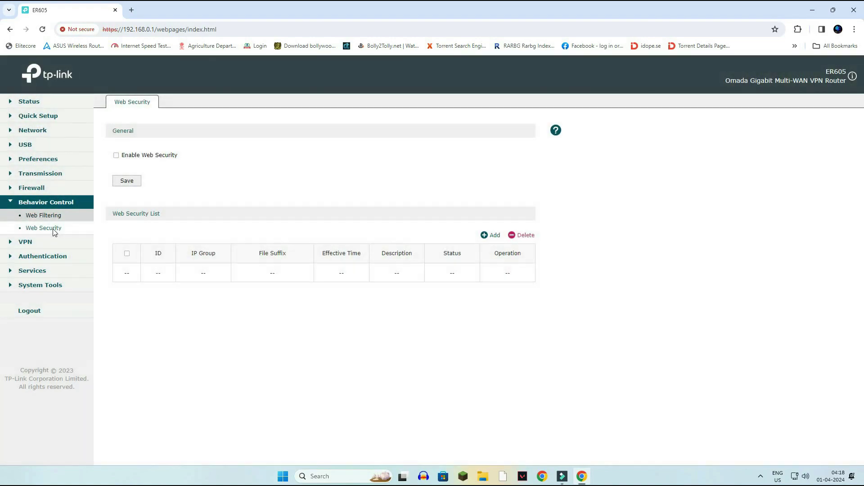
# Step: Inspect the VPN user account list and the fields of its new-account form, leaving the form without adding an account
pyautogui.click(28, 244)
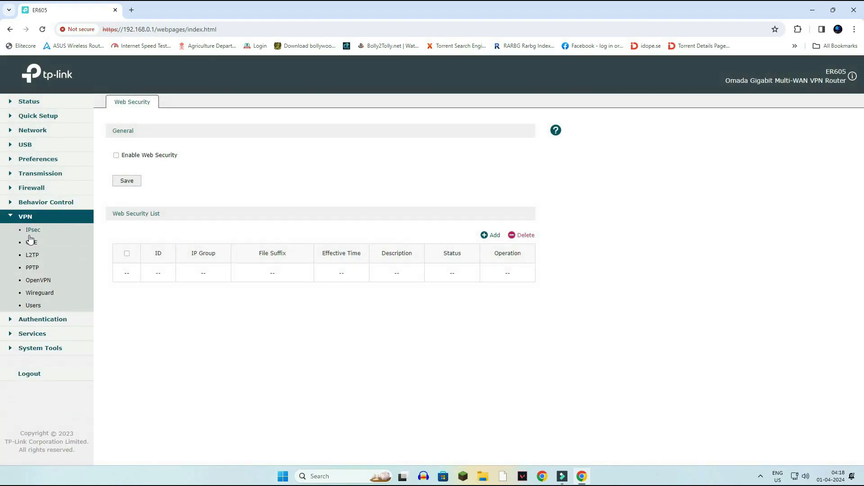
pyautogui.click(34, 305)
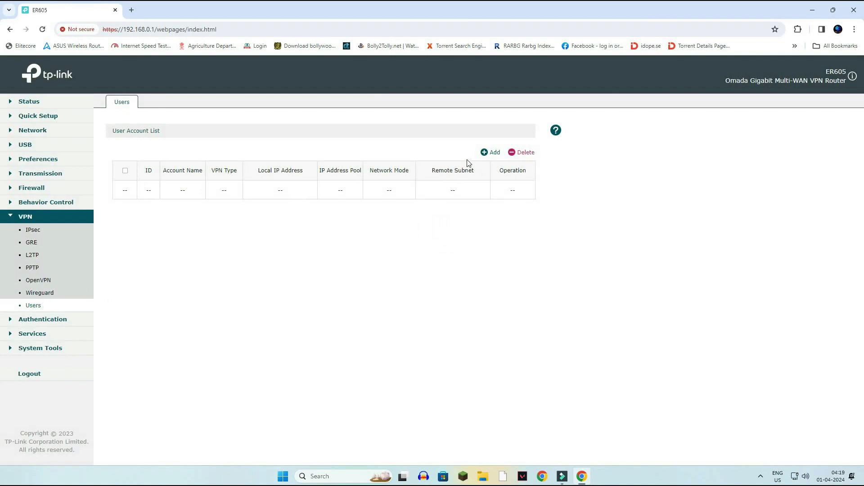
pyautogui.click(485, 152)
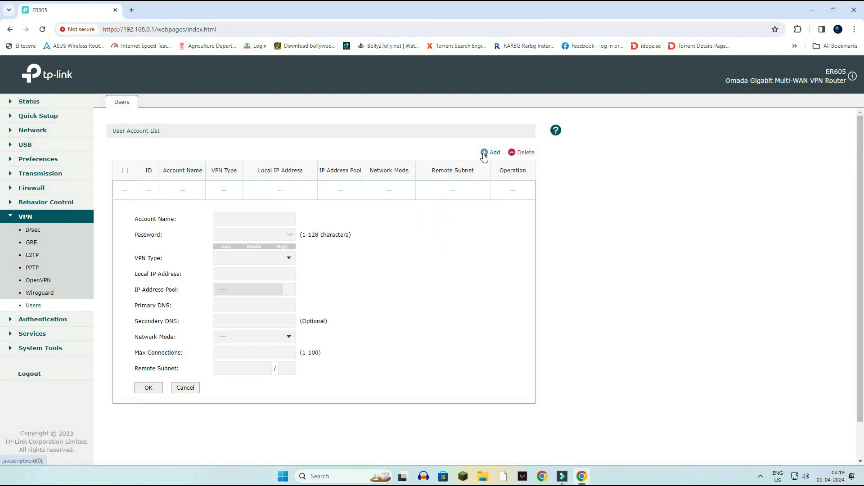
pyautogui.click(185, 387)
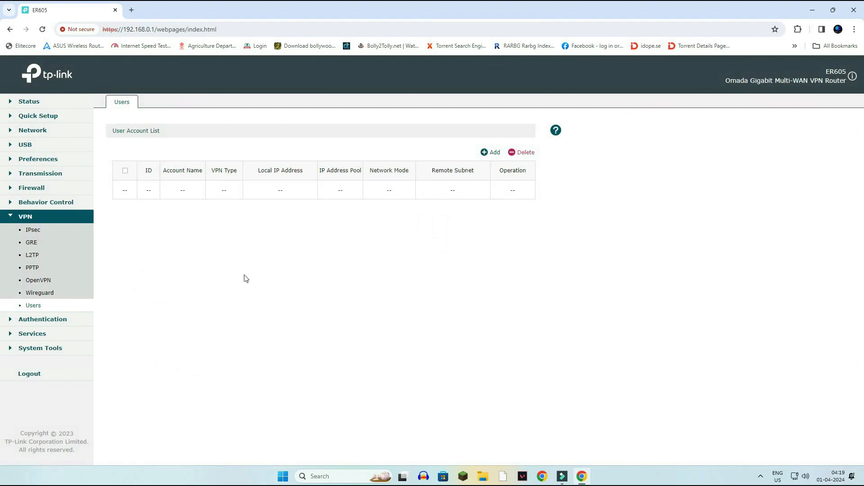
# Step: Review the web authentication settings, LDAP profiles, local user management with its configuration backup, and the authentication status
pyautogui.click(40, 320)
pyautogui.click(35, 246)
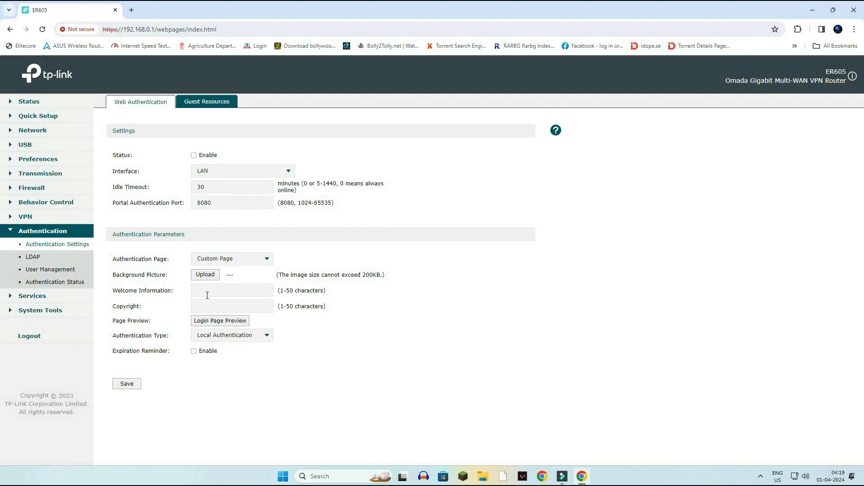
pyautogui.click(33, 257)
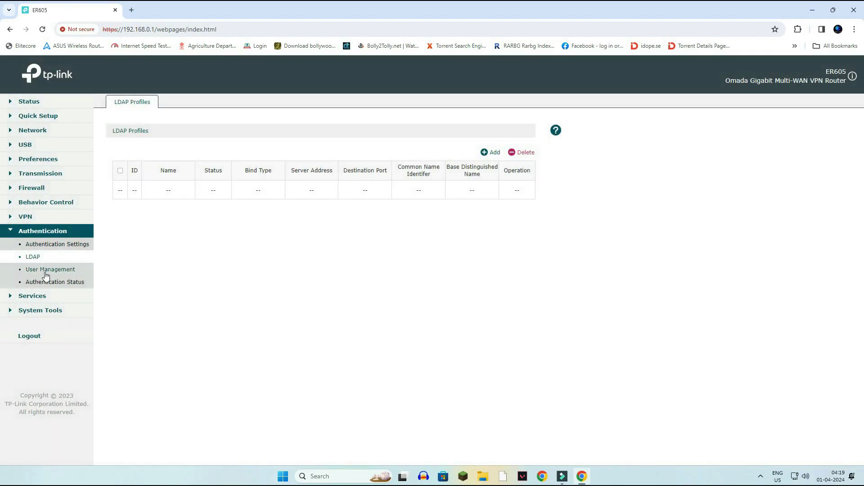
pyautogui.click(49, 270)
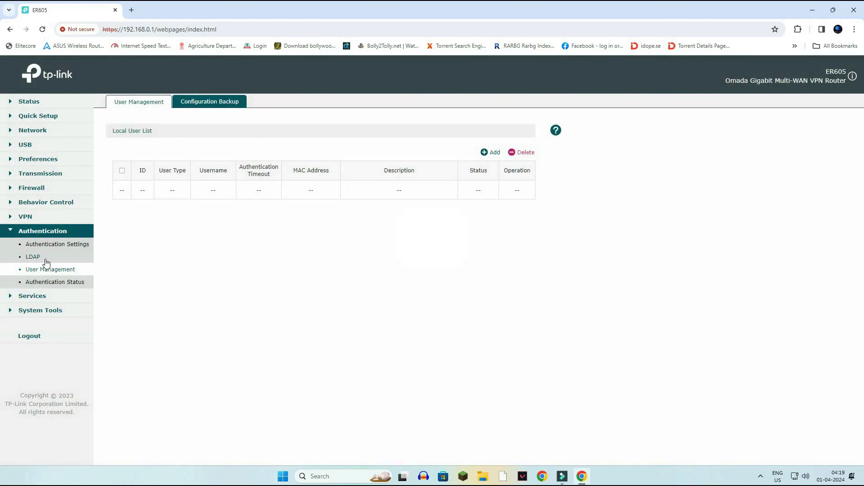
pyautogui.click(195, 108)
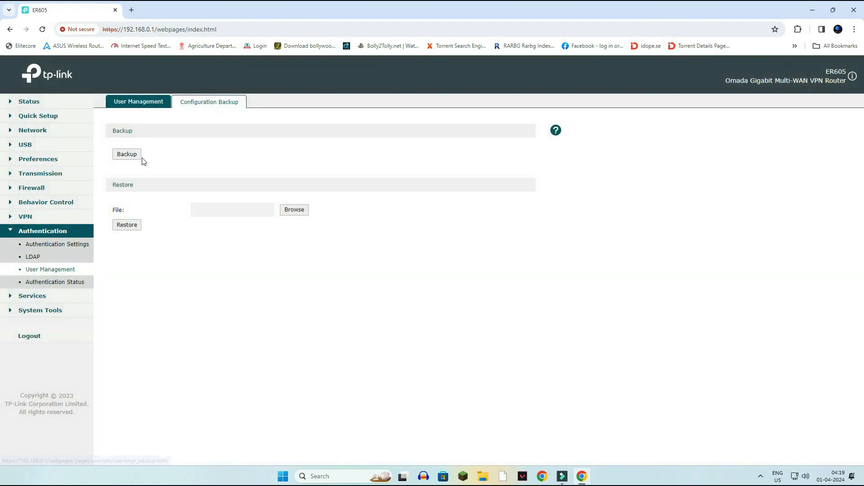
pyautogui.click(52, 282)
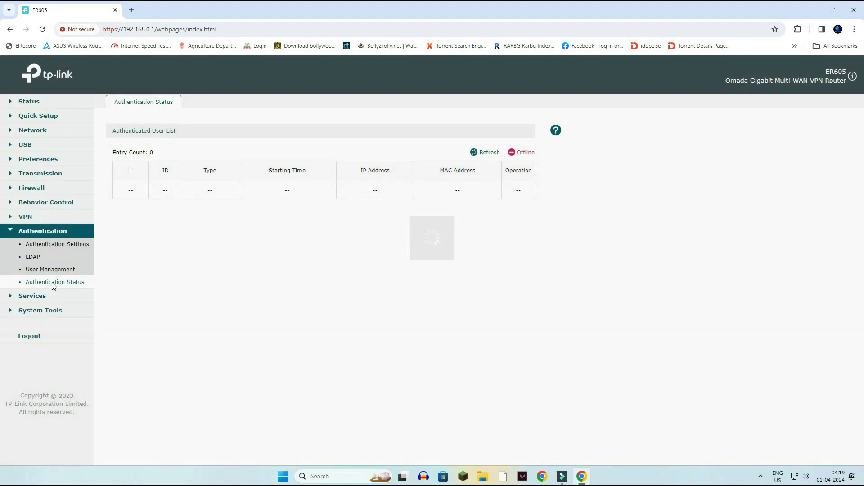
# Step: Examine the dynamic DNS services for Peanuthull and Custom DDNS
pyautogui.click(34, 297)
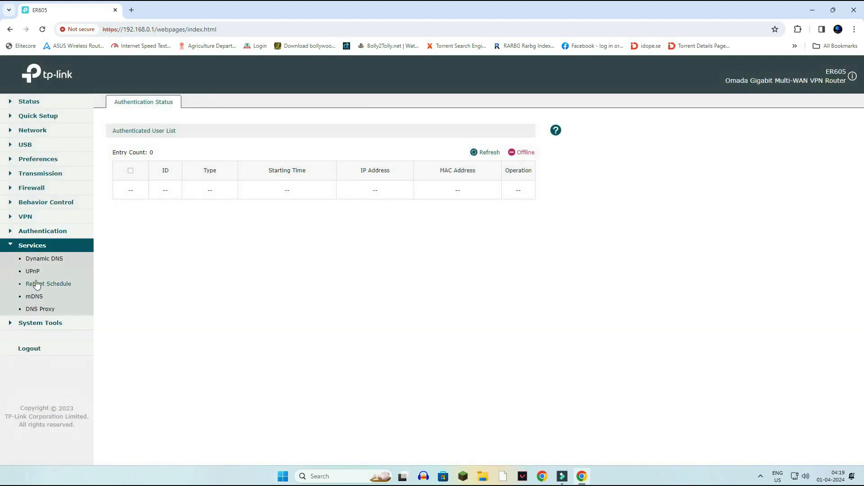
pyautogui.click(44, 259)
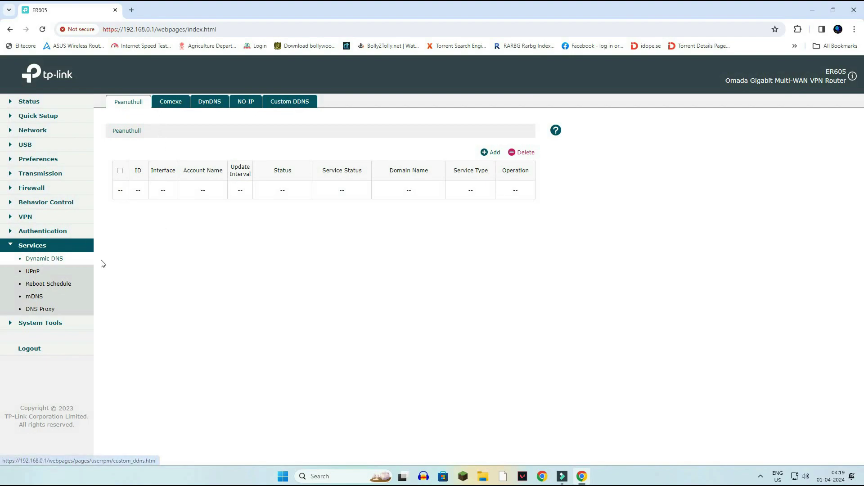
pyautogui.click(284, 106)
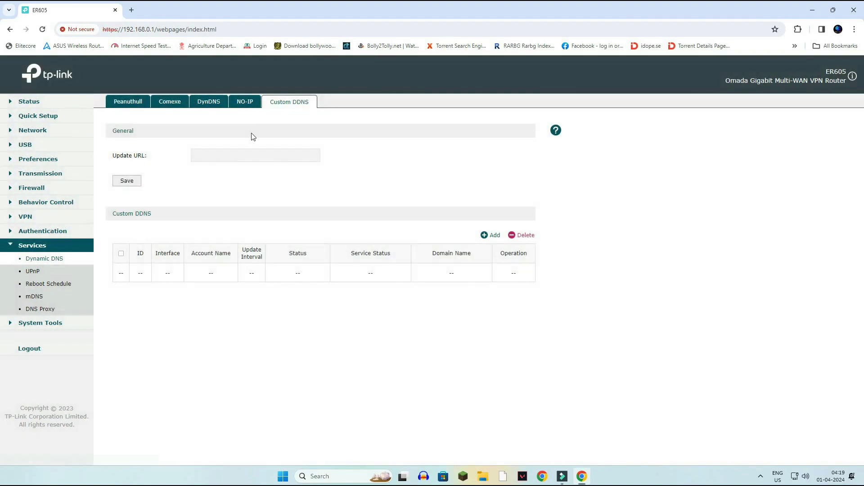
# Step: Look through the UPnP, reboot schedule, mDNS and DNS proxy services, including the DNSSEC and DNS cache settings
pyautogui.click(29, 272)
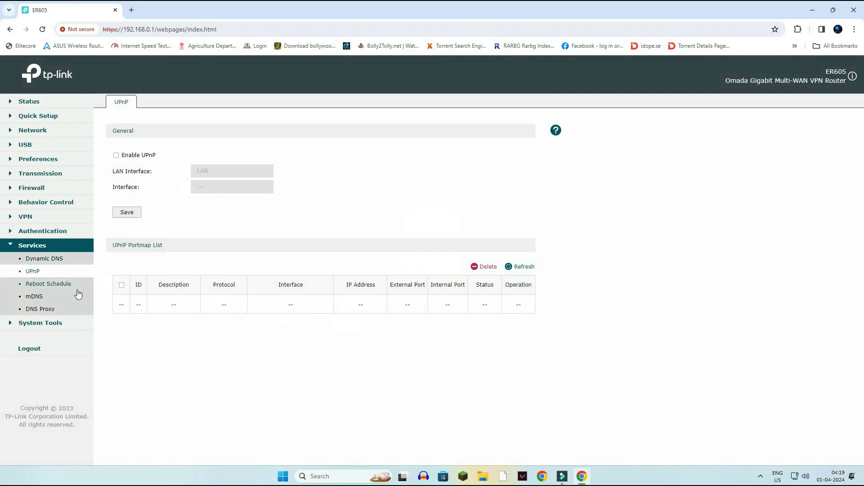
pyautogui.click(40, 285)
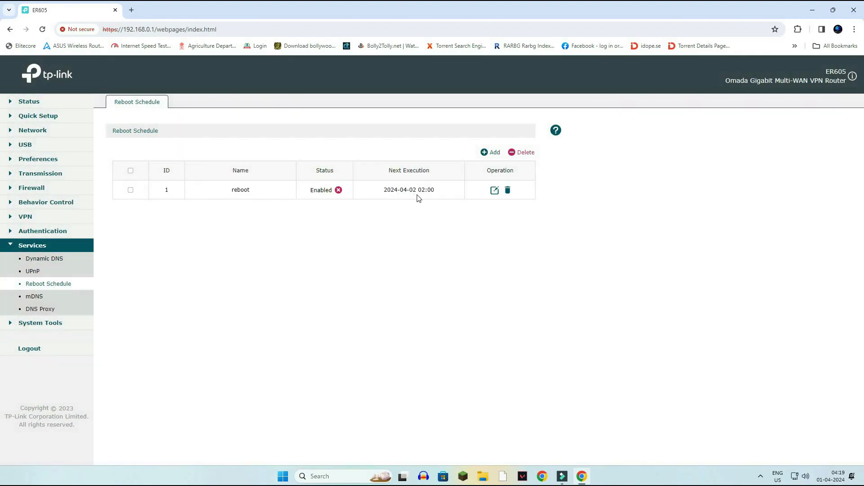
pyautogui.click(38, 298)
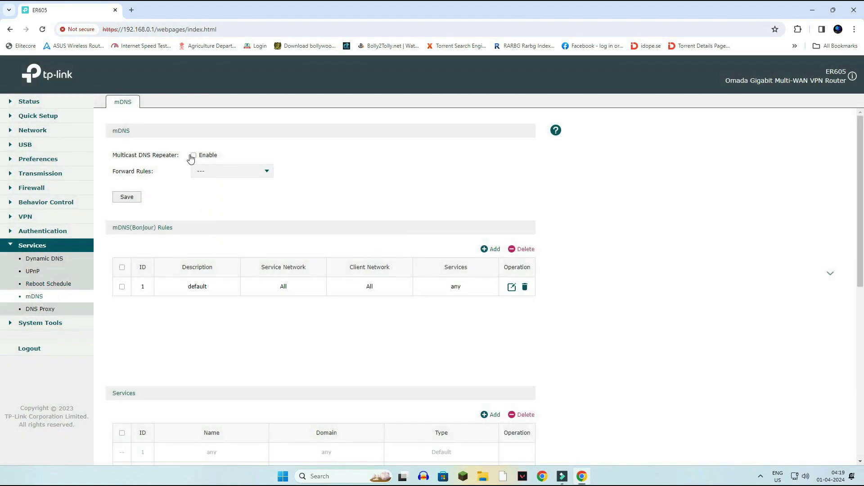
pyautogui.click(40, 309)
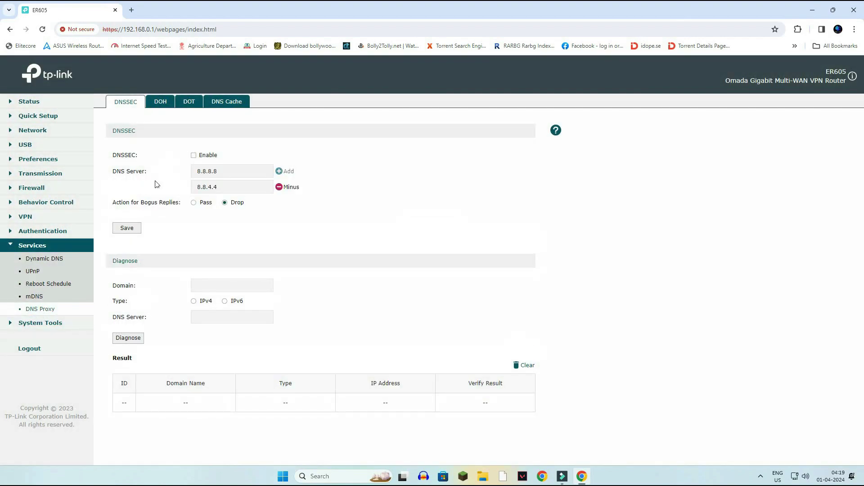
pyautogui.click(223, 104)
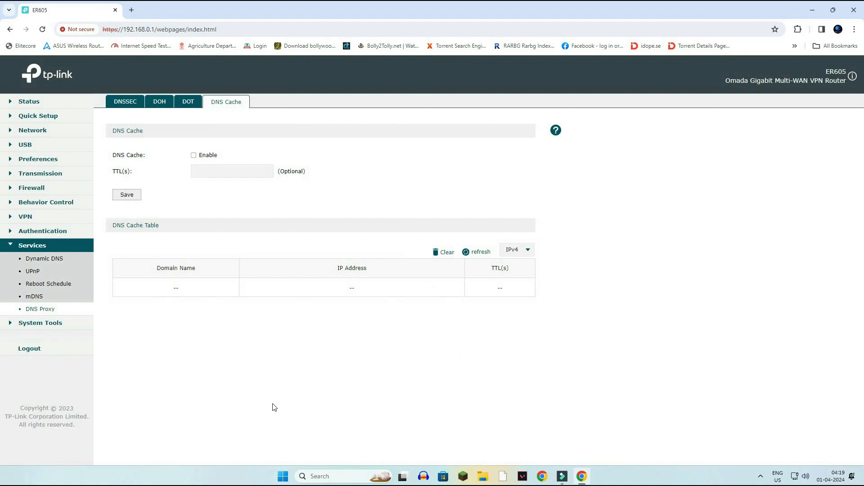
# Step: Tour the system tools for admin setup, management, controller settings, SNMP, diagnostics and time settings
pyautogui.click(36, 324)
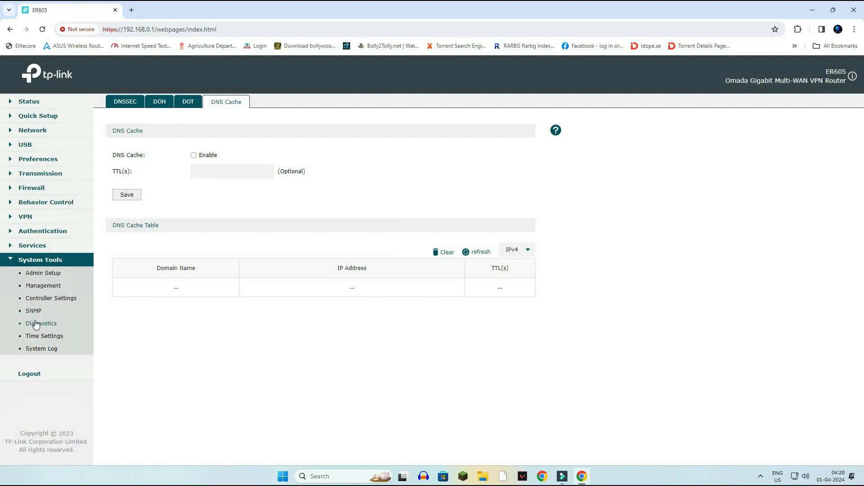
pyautogui.click(45, 276)
pyautogui.click(43, 286)
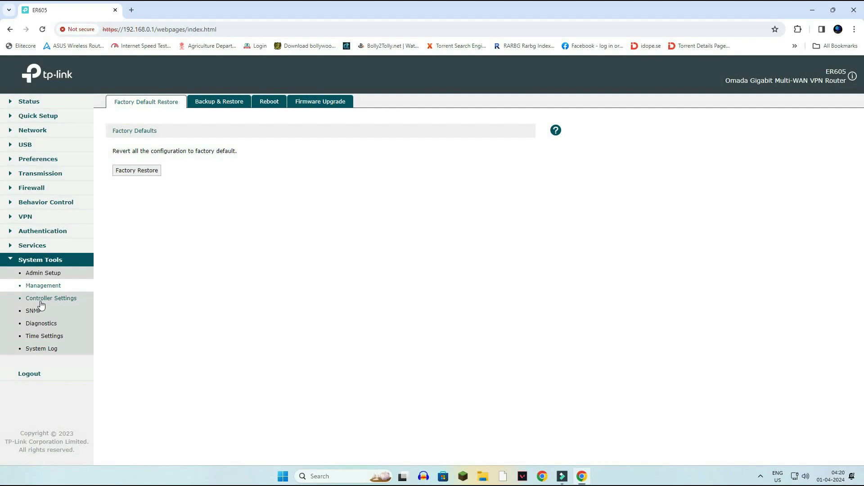
pyautogui.click(39, 301)
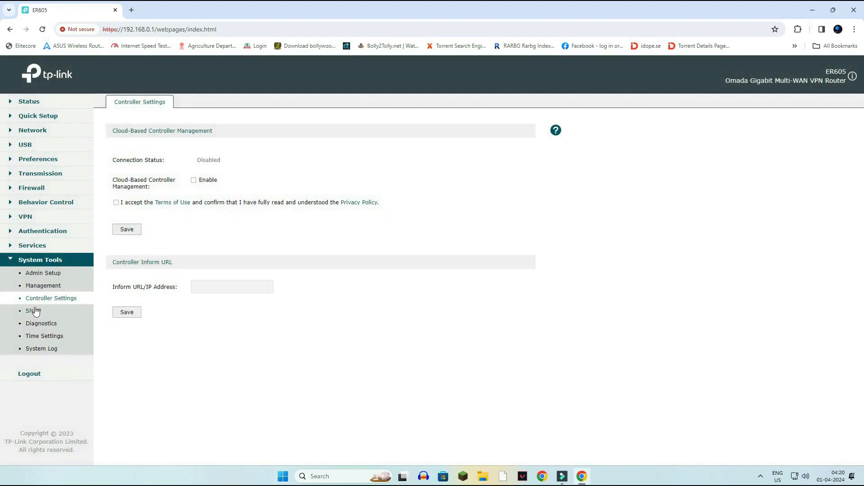
pyautogui.click(36, 311)
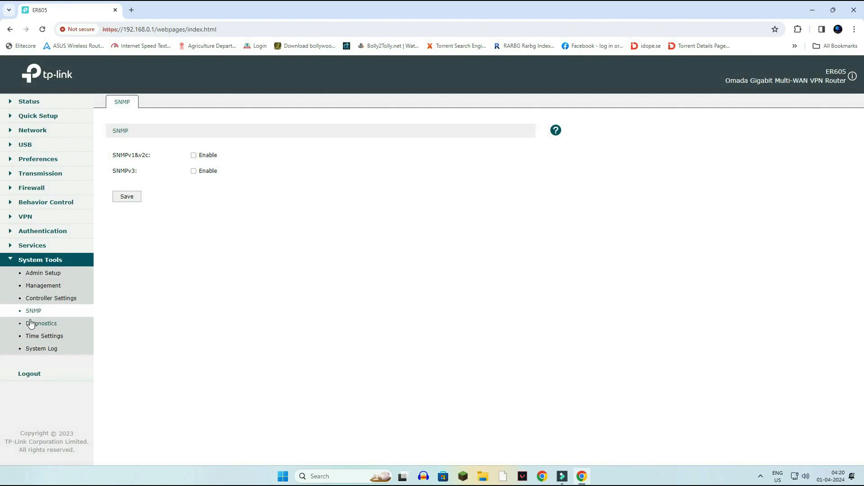
pyautogui.click(31, 323)
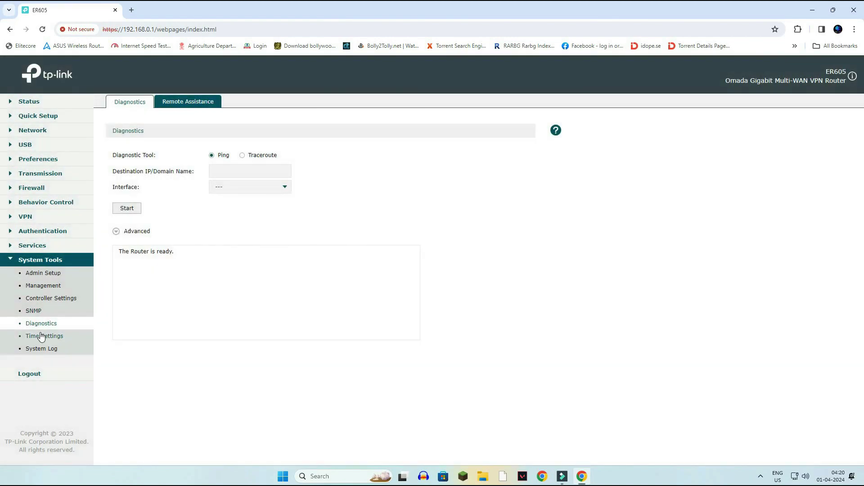
pyautogui.click(40, 335)
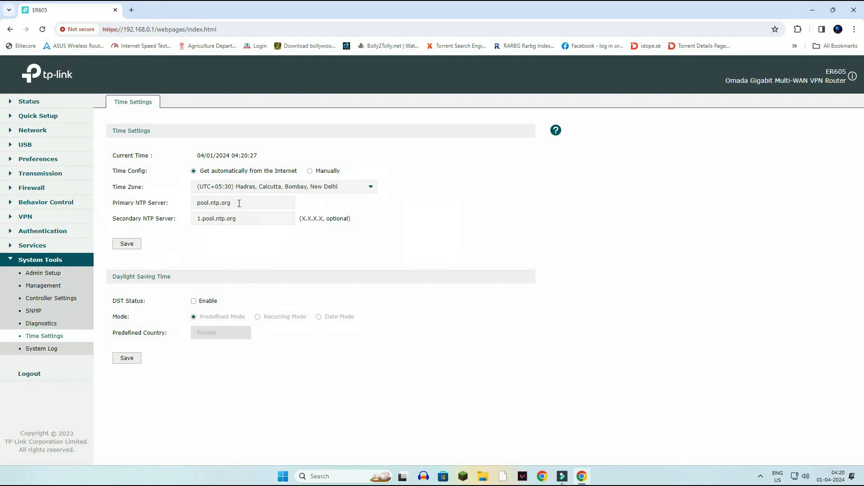
# Step: Delete all entries from the router's system log
pyautogui.click(41, 348)
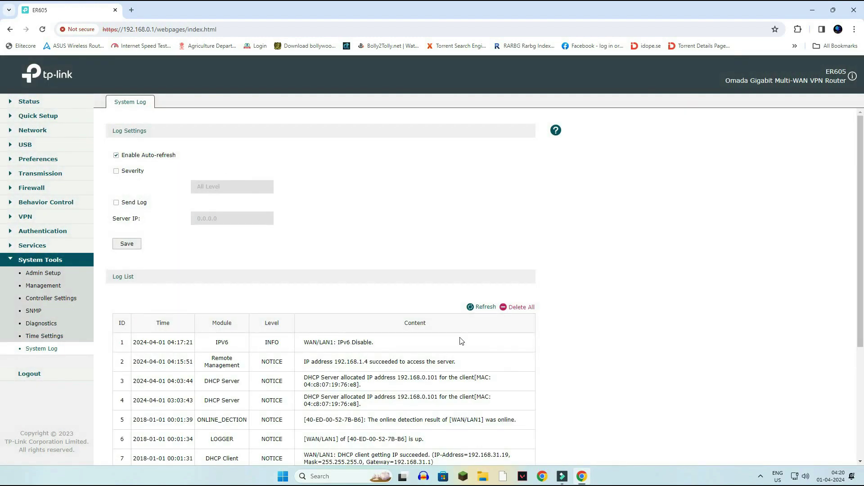
pyautogui.click(517, 307)
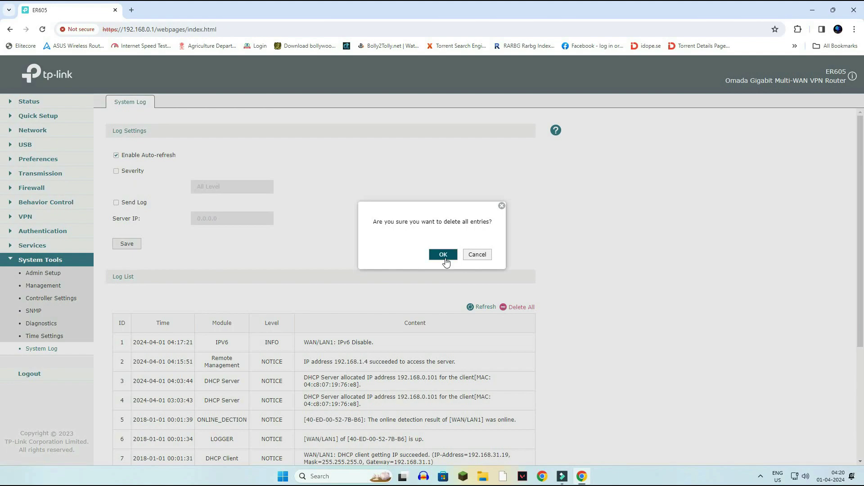
pyautogui.click(443, 256)
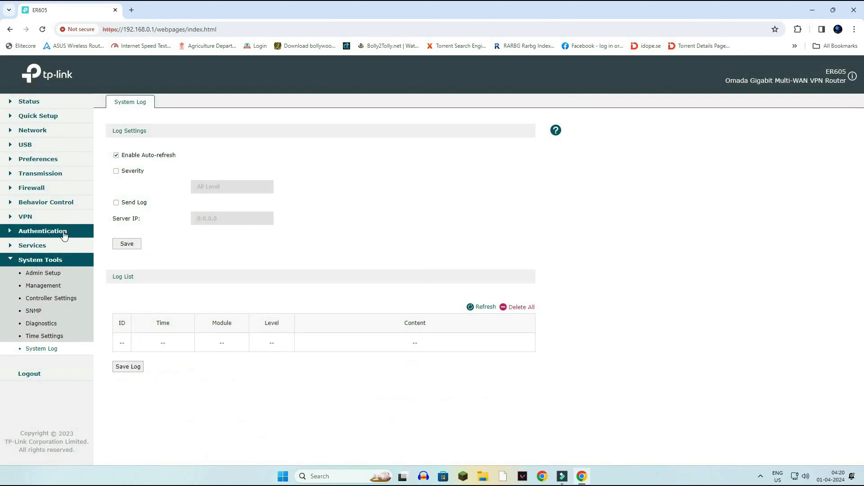
# Step: Review the static routes under the transmission routing settings, examining the GAMING route's entry
pyautogui.click(8, 133)
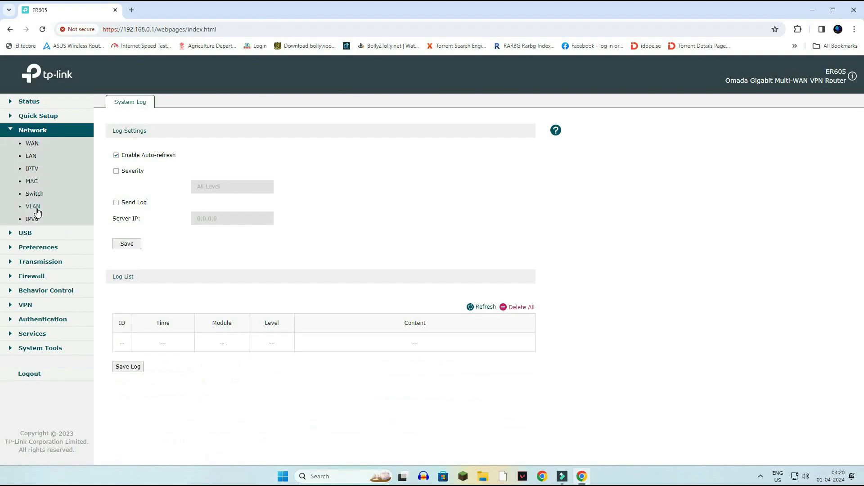
pyautogui.click(32, 261)
pyautogui.click(36, 250)
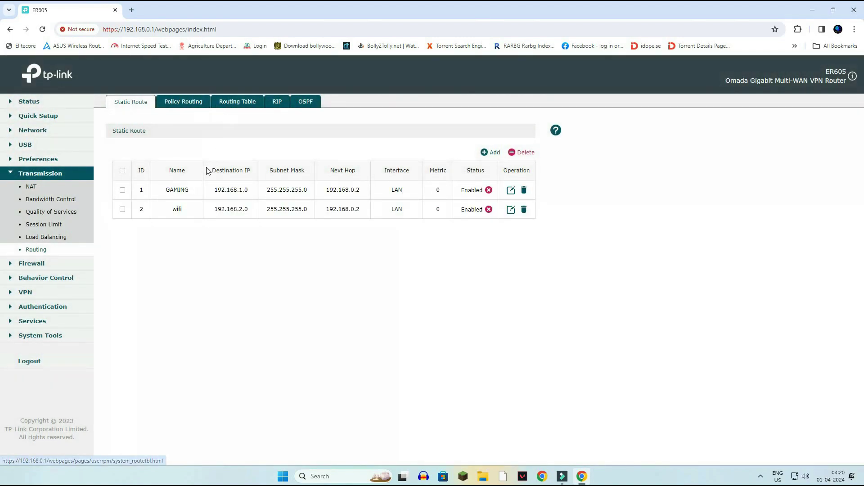
pyautogui.moveTo(165, 193); pyautogui.dragTo(479, 189)
pyautogui.click(314, 243)
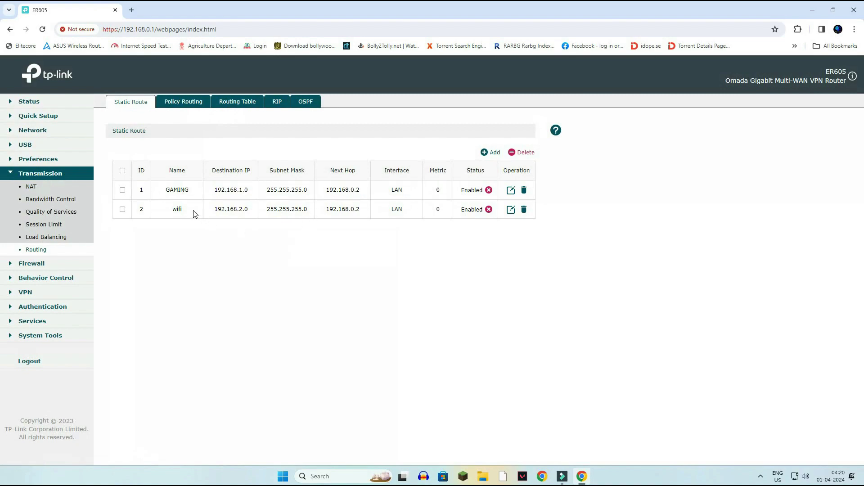
# Step: Examine the wifi static route's entry and its editable fields, leaving the edit form without saving
pyautogui.moveTo(212, 210); pyautogui.dragTo(476, 256)
pyautogui.click(475, 256)
pyautogui.click(511, 209)
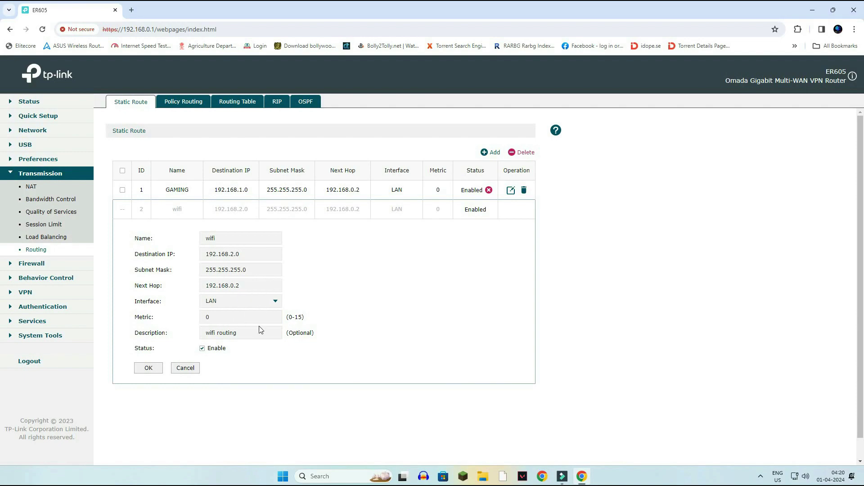
pyautogui.click(186, 368)
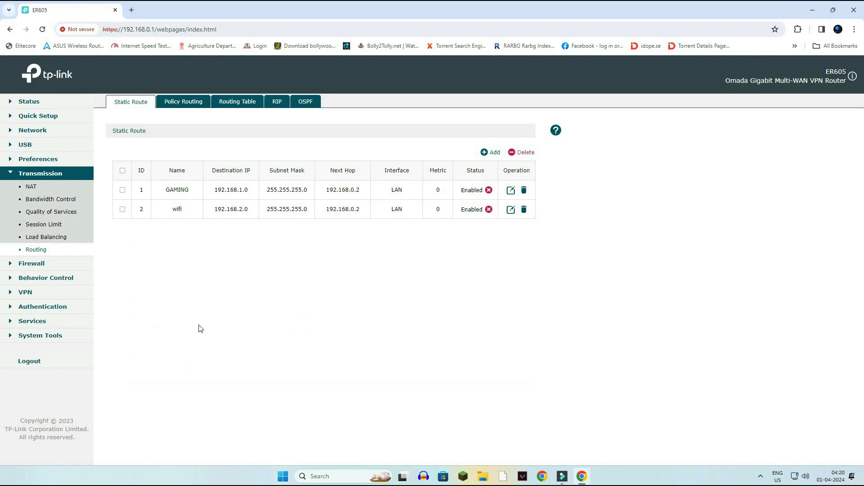